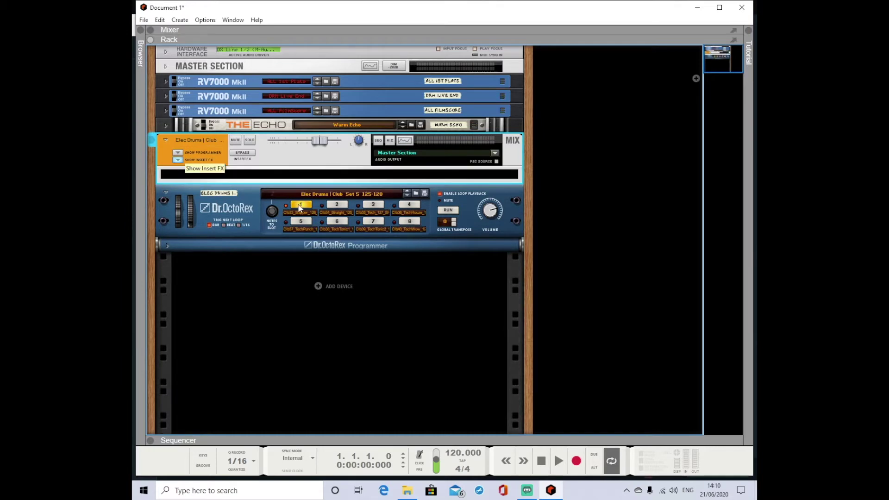
- Add an MClass Equalizer as an insert effect on the Elec Drums mix channel
{"action": "right_click", "coordinate": [252, 185]}
{"action": "mouse_move", "coordinate": [299, 263]}
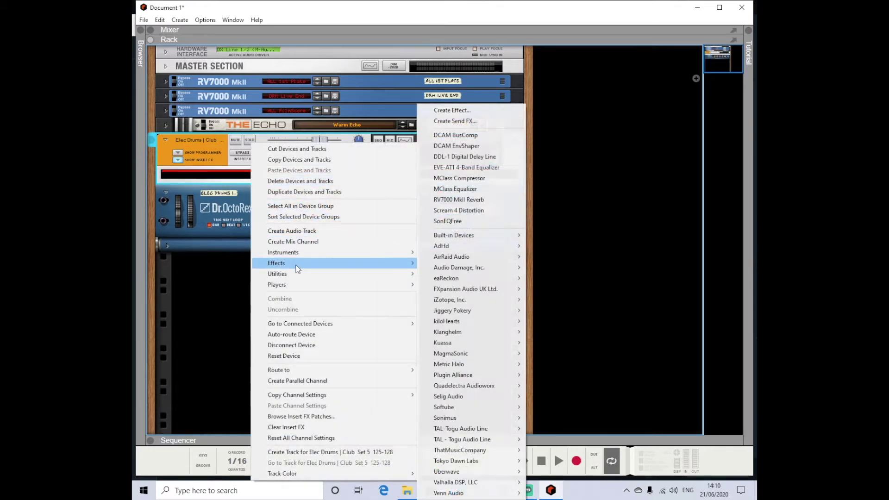
{"action": "mouse_move", "coordinate": [477, 238]}
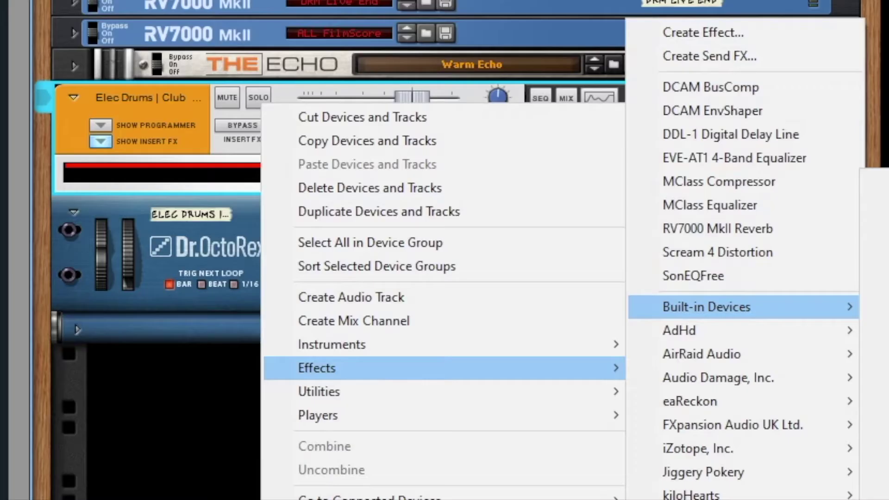
{"action": "left_click", "coordinate": [709, 205]}
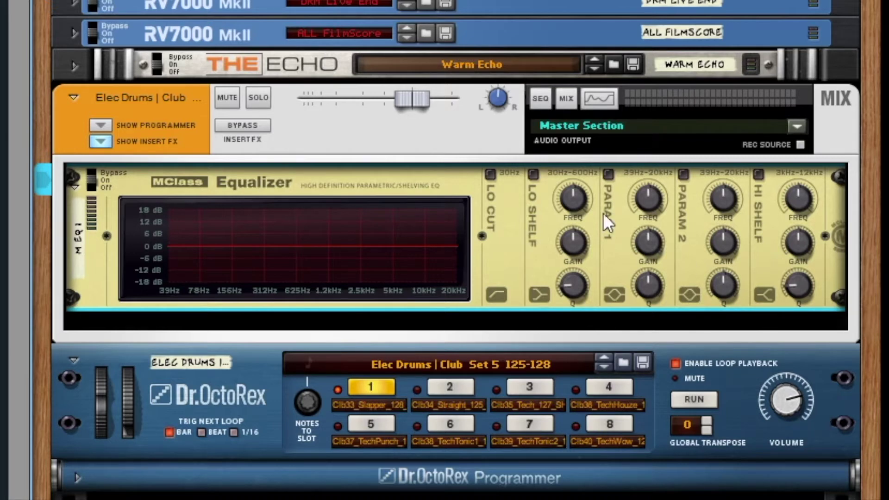
- Try the Elec Drums channel level at 1.48 dB, and reset the fader to its default
{"action": "left_click", "coordinate": [78, 92]}
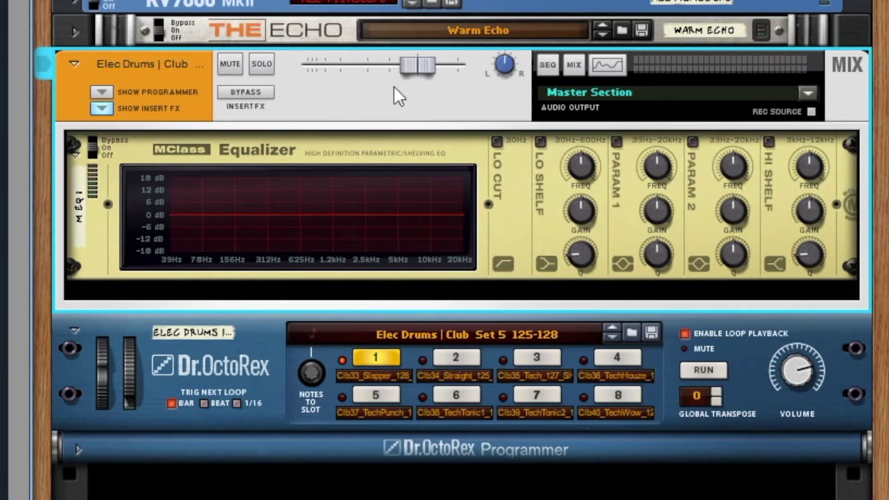
{"action": "mouse_move", "coordinate": [416, 66]}
{"action": "left_click_drag", "start_coordinate": [421, 65], "coordinate": [428, 86]}
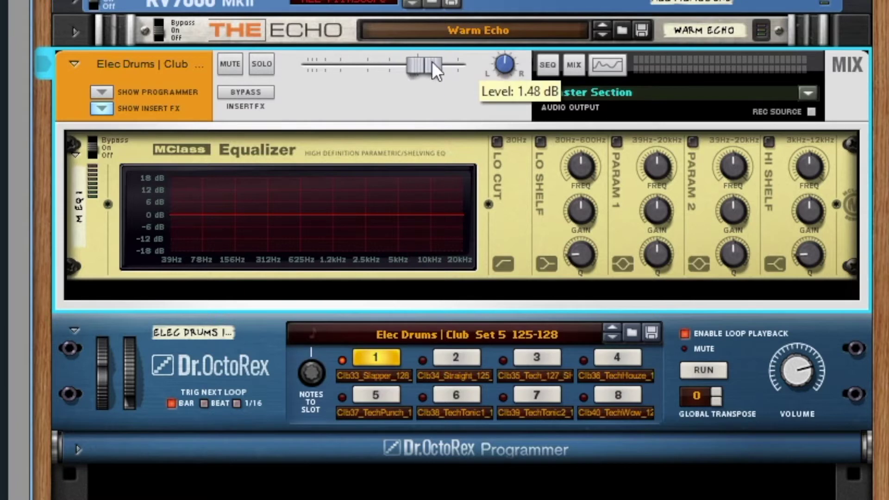
{"action": "left_click", "coordinate": [433, 63], "text": "ctrl"}
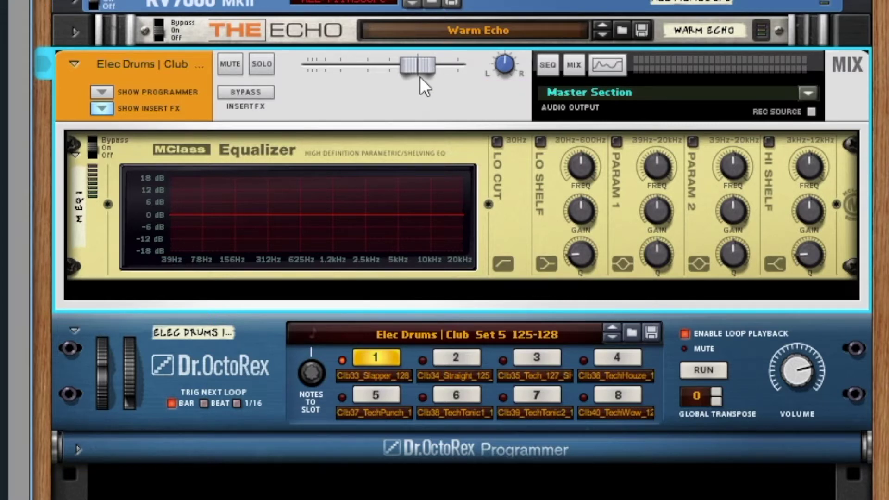
{"action": "mouse_move", "coordinate": [417, 66]}
- Add an MClass Compressor after the equalizer in the Elec Drums channel's insert effects
{"action": "right_click", "coordinate": [107, 257]}
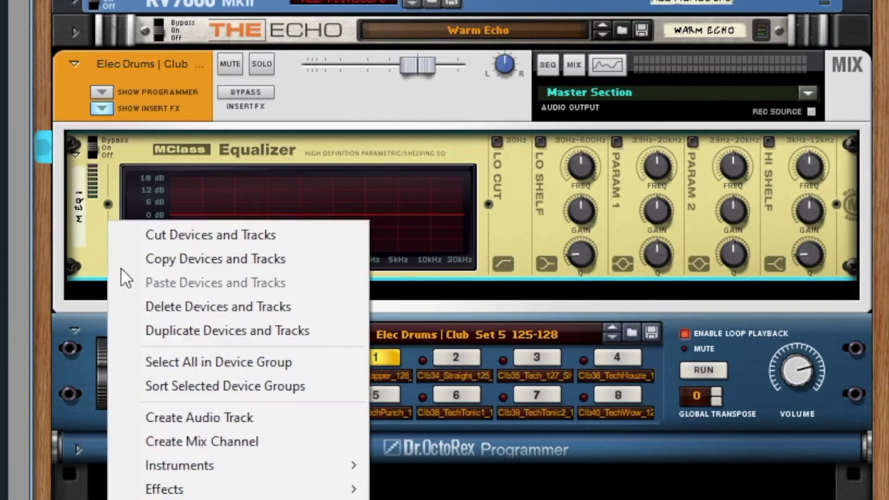
{"action": "mouse_move", "coordinate": [273, 489]}
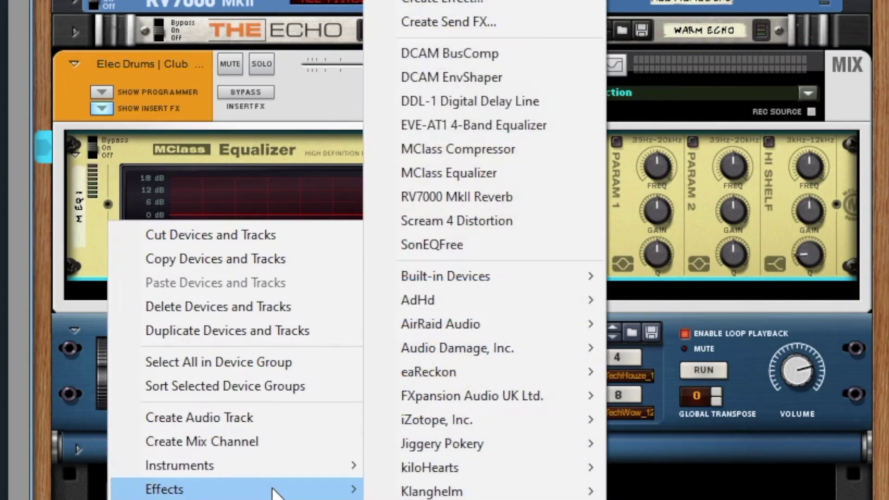
{"action": "key", "text": "Escape"}
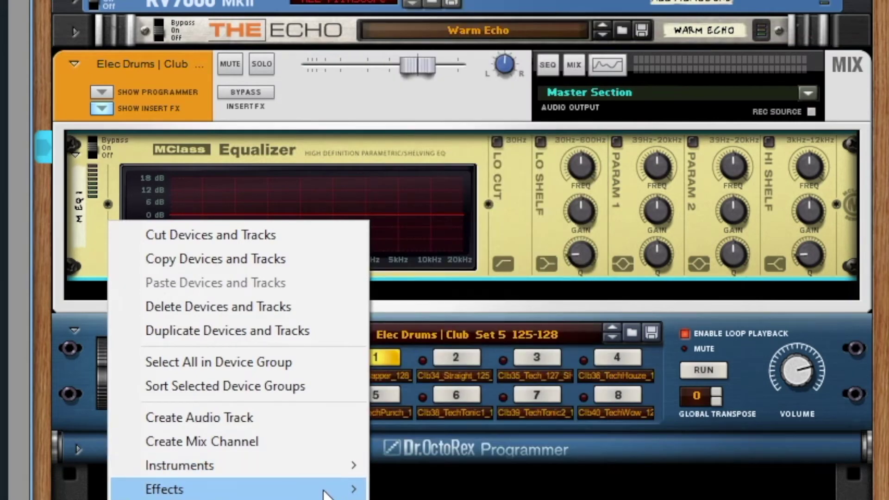
{"action": "mouse_move", "coordinate": [329, 490]}
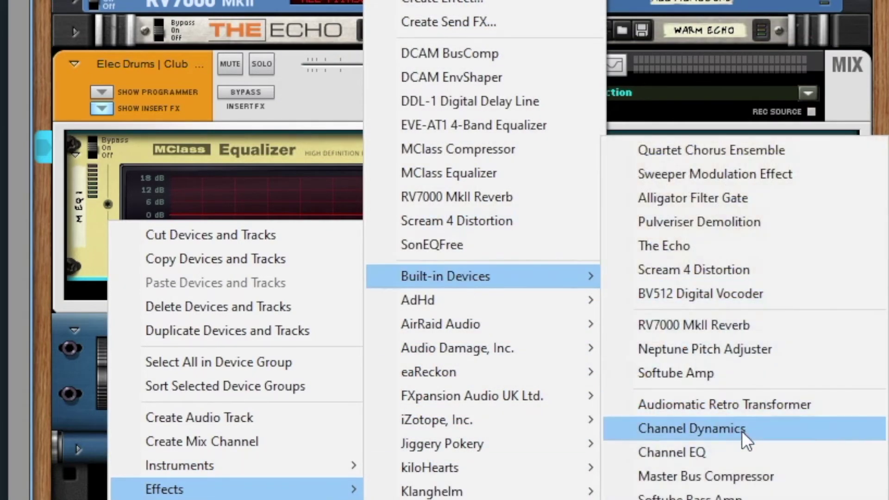
{"action": "key", "text": "Escape"}
{"action": "key", "text": "Escape"}
{"action": "key", "text": "Escape"}
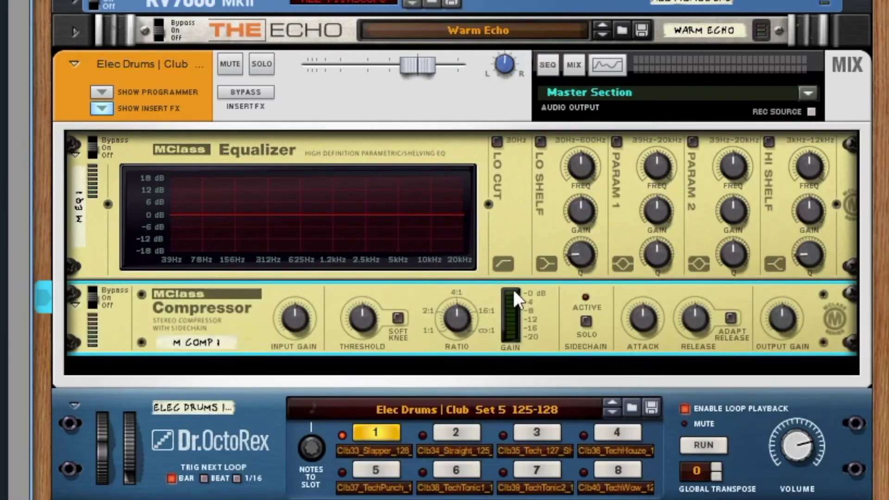
- Turn the MClass Compressor's threshold up to maximum and show the Elec Drums channel's insert effects programmer
{"action": "left_click_drag", "start_coordinate": [377, 327], "coordinate": [391, 252]}
{"action": "left_click", "coordinate": [110, 88]}
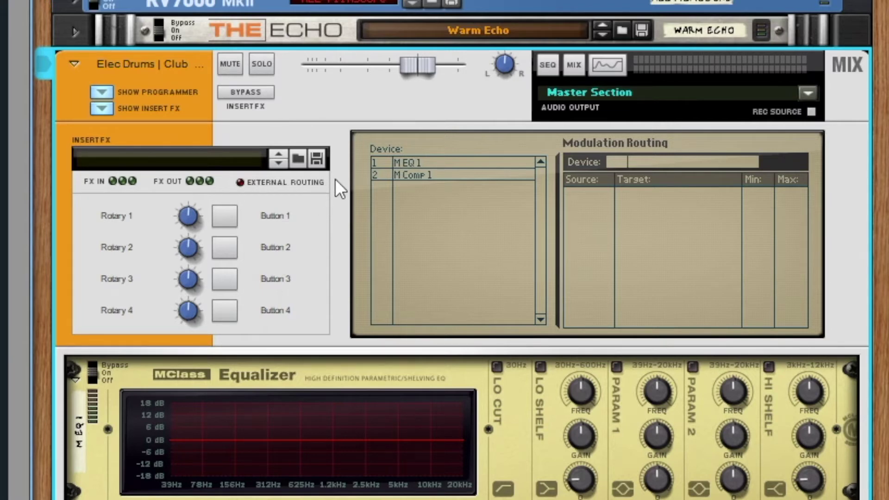
{"action": "left_click", "coordinate": [318, 160]}
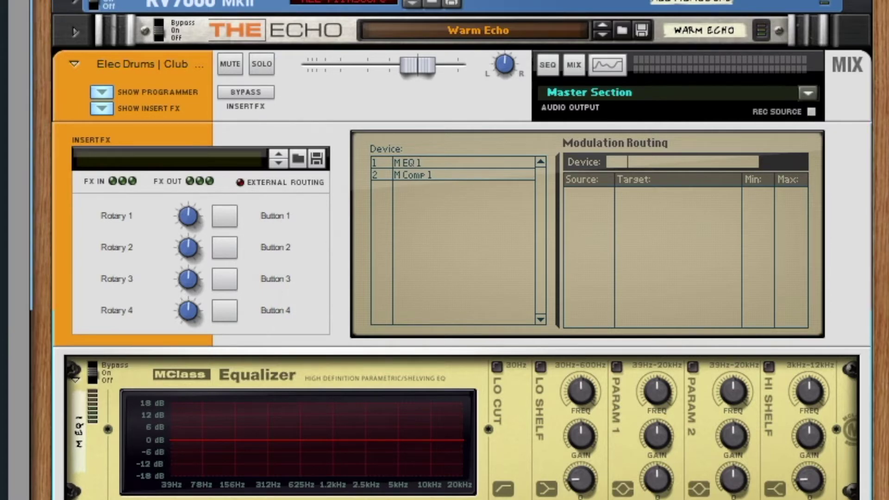
- Play the drum loop through the insert effects to check the signal, and stop playback
{"action": "key", "text": "space"}
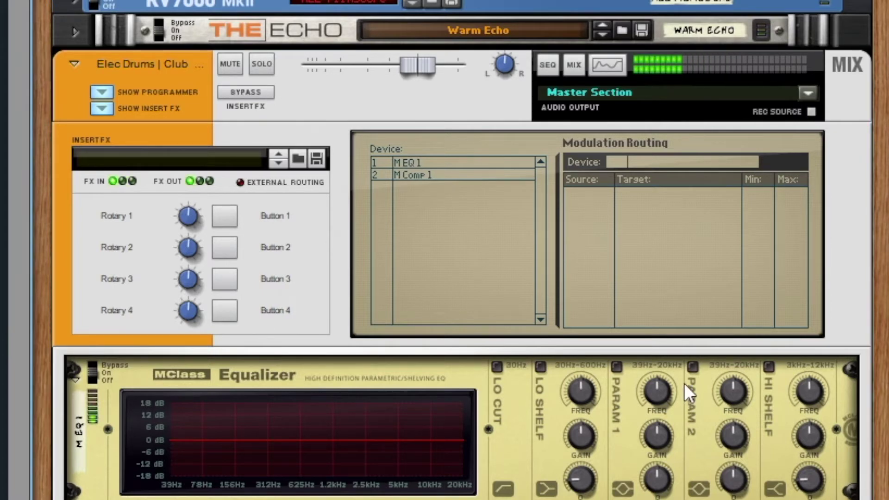
{"action": "scroll", "coordinate": [684, 386], "scroll_direction": "down", "scroll_amount": 3}
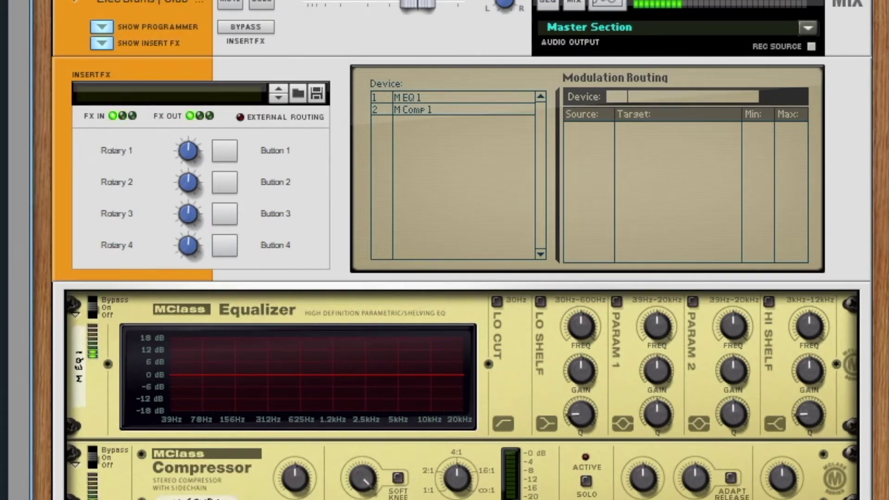
{"action": "key", "text": "space"}
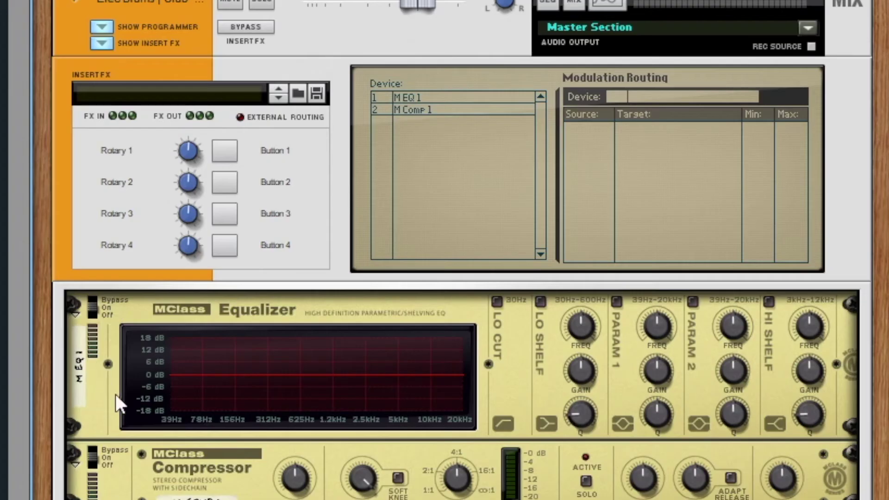
- Route Button 1 to the Enabled target of M EQ 1 with minimum 1 and maximum 2
{"action": "left_click", "coordinate": [487, 98]}
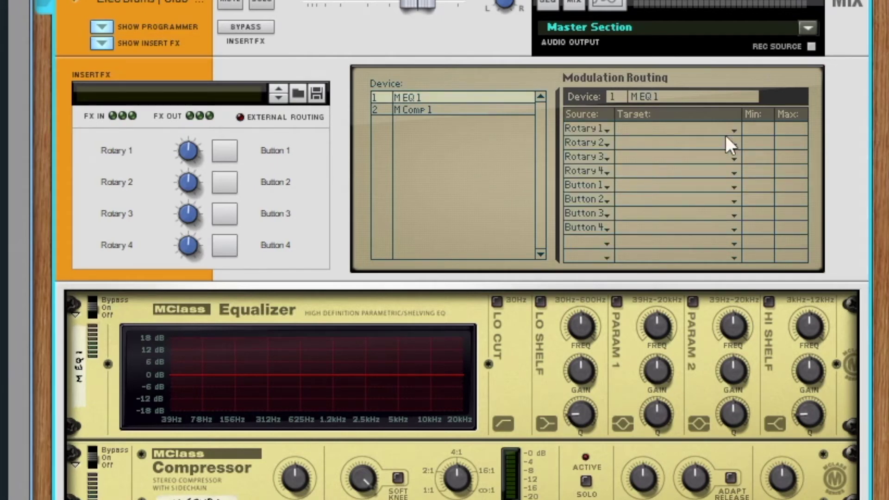
{"action": "left_click", "coordinate": [659, 186]}
{"action": "mouse_move", "coordinate": [729, 244]}
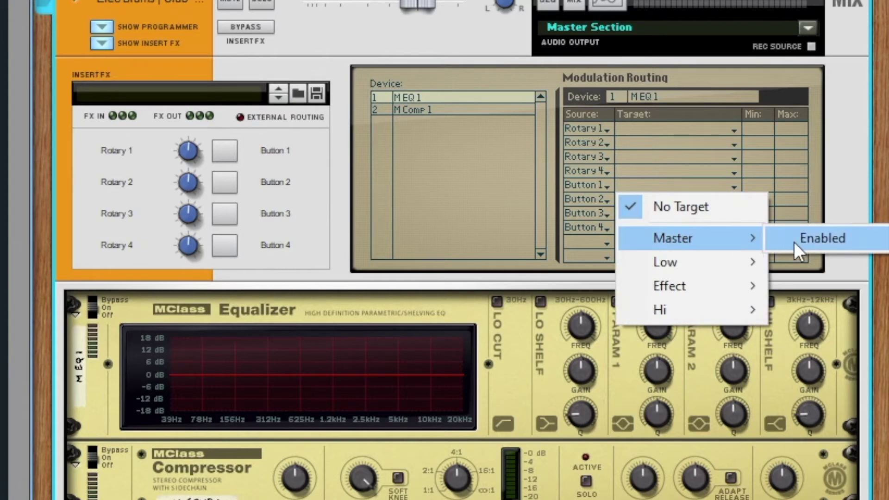
{"action": "left_click", "coordinate": [793, 239]}
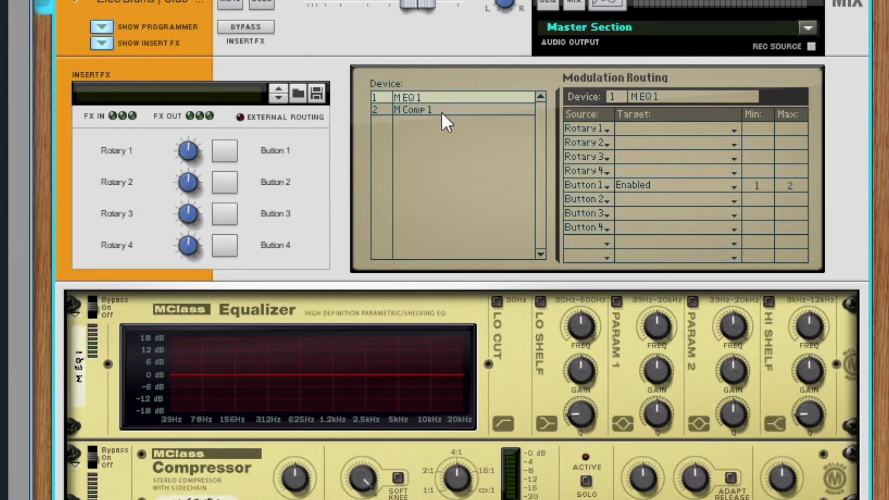
- Route Button 1 to the Enabled target of M Comp 1, setting the minimum to 1
{"action": "left_click", "coordinate": [490, 109]}
{"action": "left_click", "coordinate": [698, 185]}
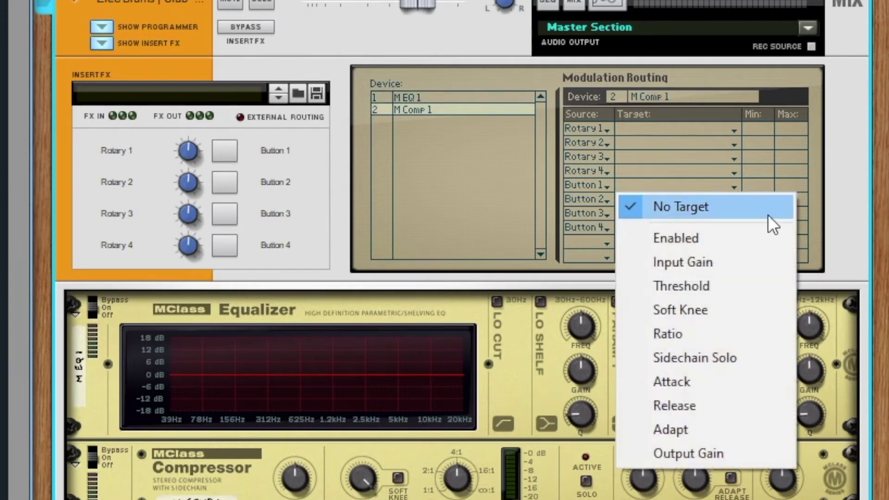
{"action": "left_click", "coordinate": [713, 245]}
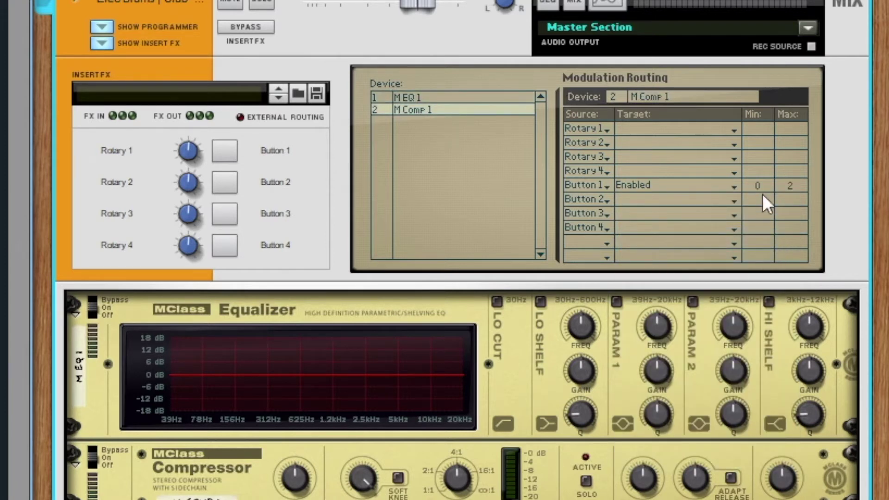
{"action": "left_click_drag", "start_coordinate": [770, 185], "coordinate": [771, 182]}
- Toggle Button 1 repeatedly to check how it switches the equalizer and compressor, leaving the button off
{"action": "left_click", "coordinate": [226, 147]}
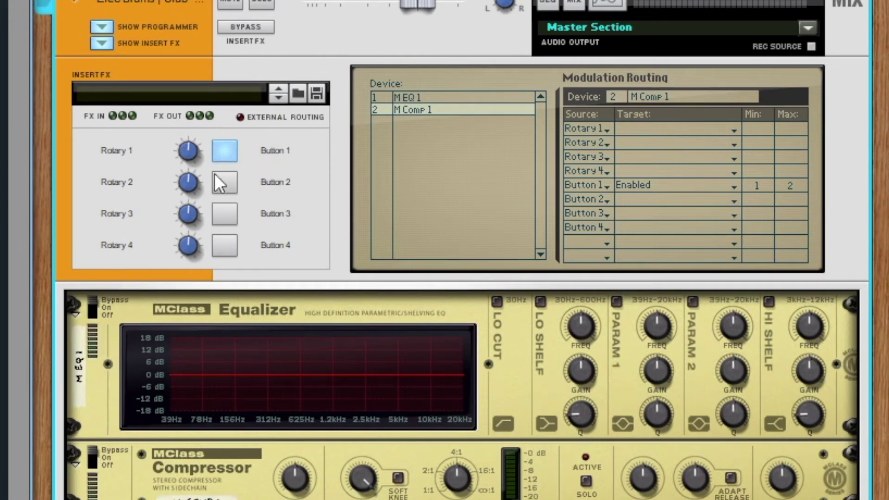
{"action": "left_click", "coordinate": [225, 151]}
{"action": "left_click", "coordinate": [232, 152]}
{"action": "left_click", "coordinate": [233, 153]}
{"action": "left_click", "coordinate": [232, 153]}
{"action": "left_click", "coordinate": [233, 152]}
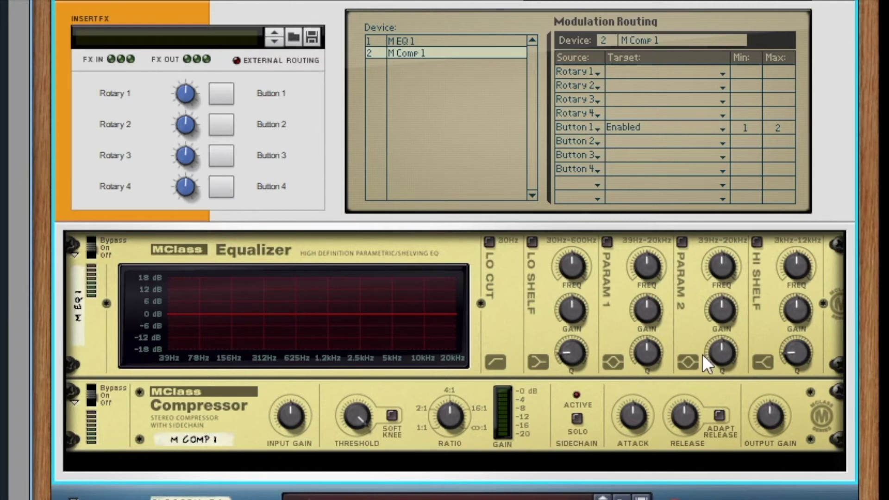
- Start playback, enable the equalizer's Param 1 band, lower its frequency and Q, and set its gain to about -7.1 dB
{"action": "left_click", "coordinate": [444, 496]}
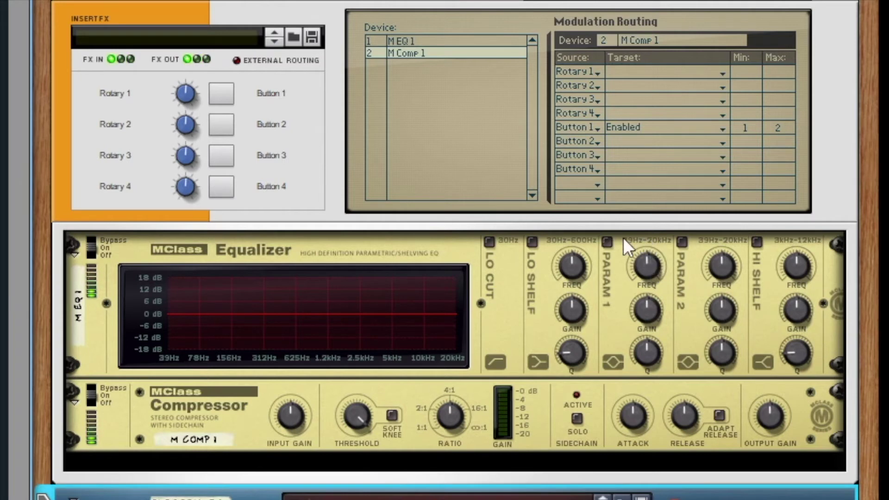
{"action": "left_click", "coordinate": [606, 242]}
{"action": "left_click_drag", "start_coordinate": [658, 316], "coordinate": [657, 294]}
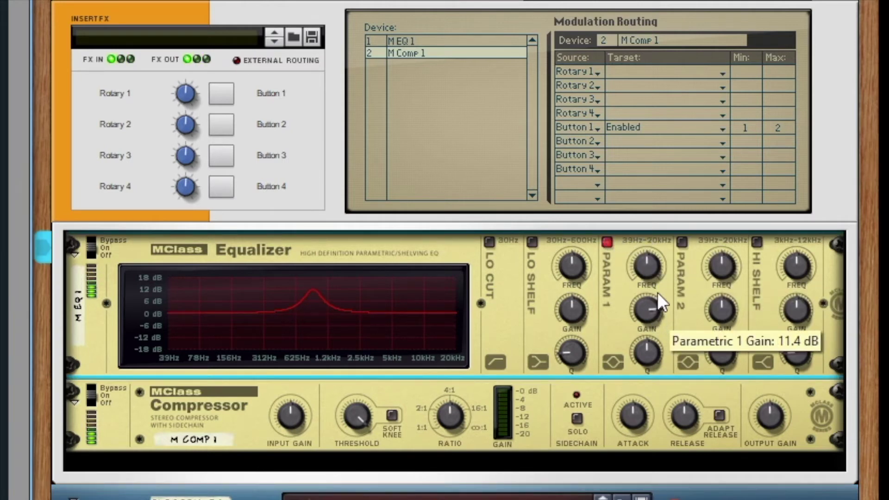
{"action": "left_click_drag", "start_coordinate": [644, 345], "coordinate": [645, 353]}
{"action": "mouse_move", "coordinate": [654, 260]}
{"action": "left_mouse_down"}
{"action": "mouse_move", "coordinate": [652, 276]}
{"action": "mouse_move", "coordinate": [658, 265]}
{"action": "left_mouse_up"}
{"action": "mouse_move", "coordinate": [649, 323]}
{"action": "left_mouse_down"}
{"action": "mouse_move", "coordinate": [645, 349]}
{"action": "mouse_move", "coordinate": [646, 322]}
{"action": "left_mouse_up"}
{"action": "left_click_drag", "start_coordinate": [647, 278], "coordinate": [654, 307]}
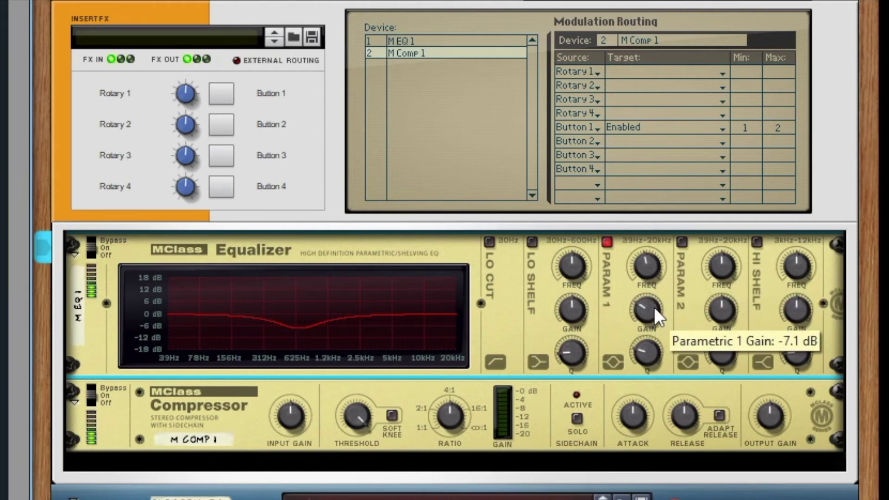
- Switch the Param 1 band off and on repeatedly to compare the sound, leaving it enabled
{"action": "left_click", "coordinate": [608, 242]}
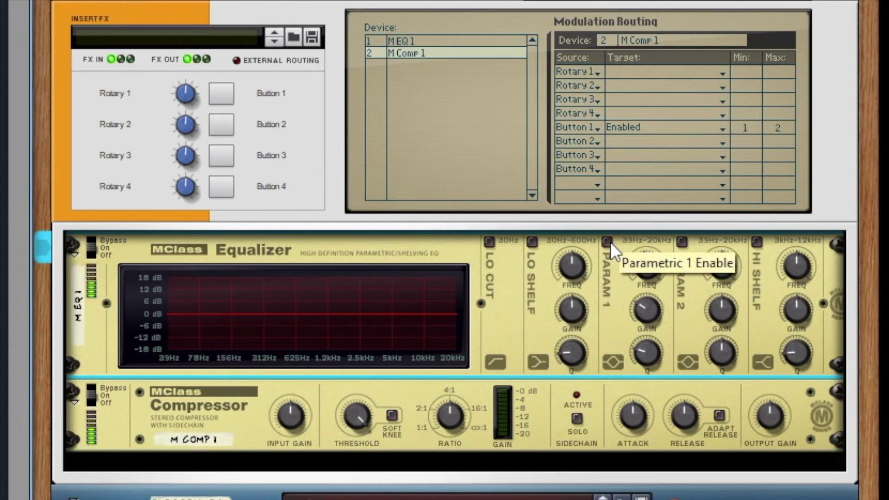
{"action": "left_click", "coordinate": [607, 241]}
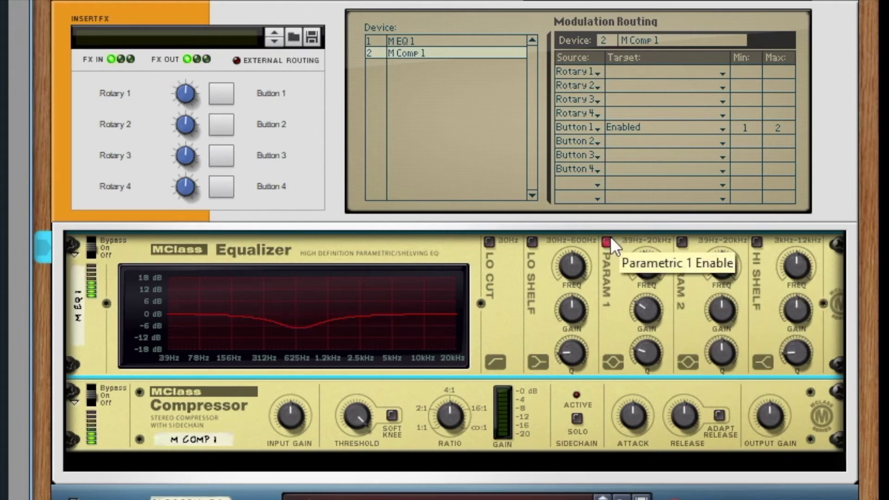
{"action": "left_click", "coordinate": [608, 241]}
{"action": "left_click", "coordinate": [608, 241]}
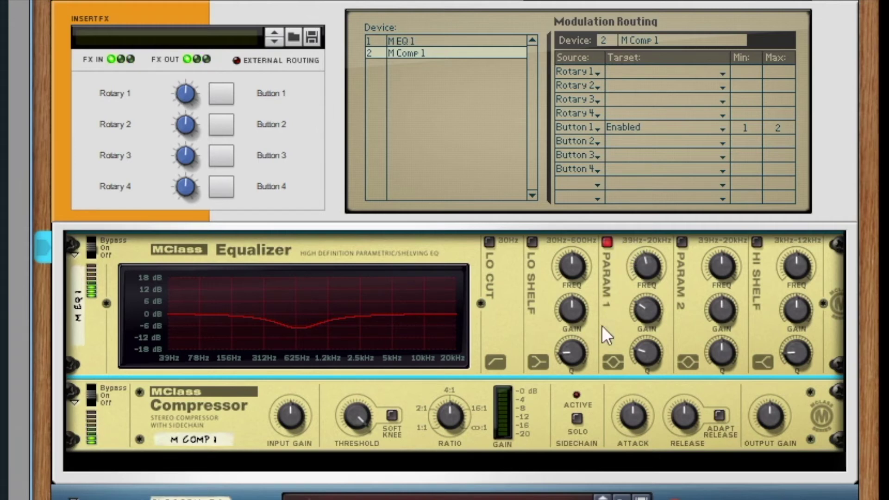
{"action": "left_click", "coordinate": [606, 241]}
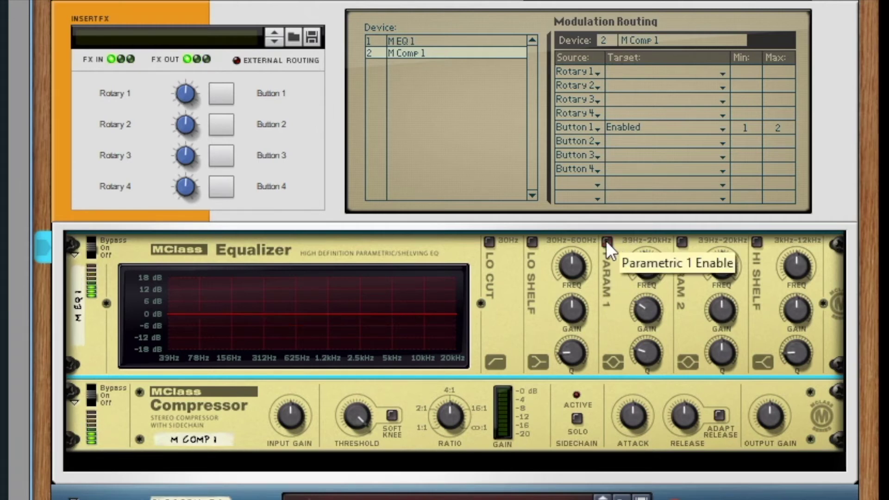
{"action": "left_click", "coordinate": [607, 241]}
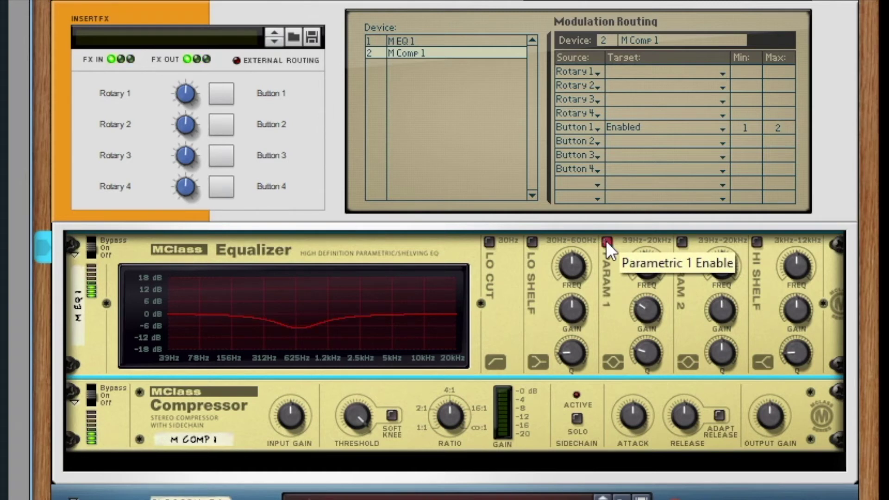
{"action": "left_click", "coordinate": [607, 242]}
{"action": "left_click", "coordinate": [606, 242]}
{"action": "left_click", "coordinate": [607, 242]}
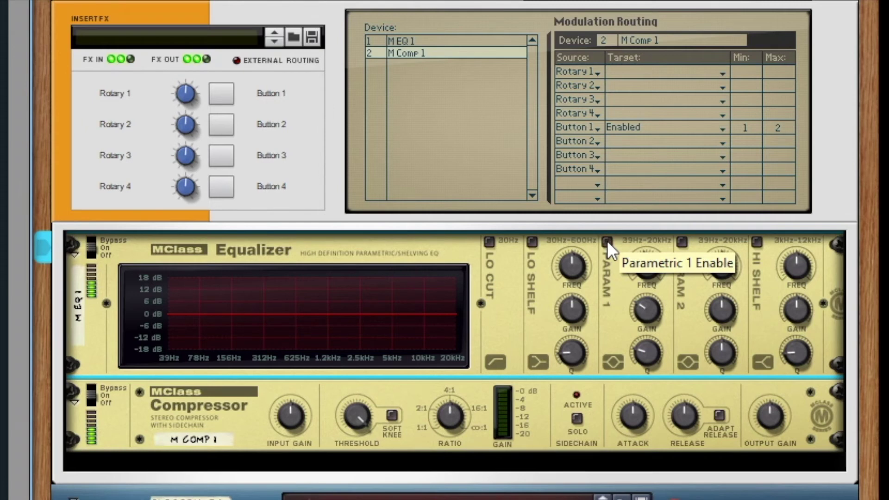
{"action": "left_click", "coordinate": [607, 241]}
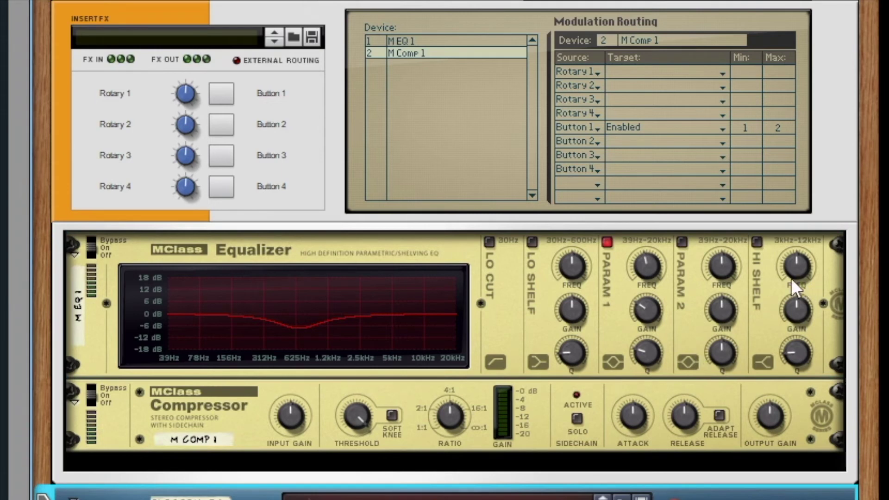
- Raise the MClass Compressor's output gain slightly and play the drum loop again
{"action": "left_click_drag", "start_coordinate": [778, 413], "coordinate": [779, 404]}
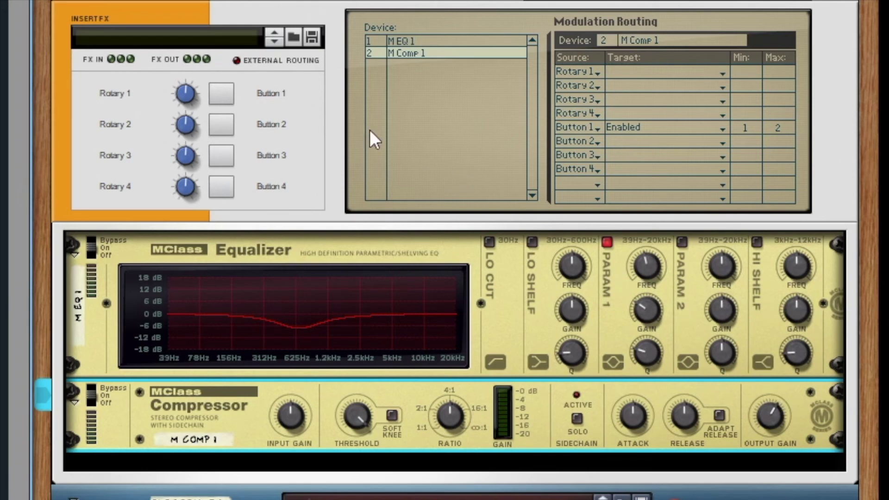
{"action": "left_click", "coordinate": [663, 484]}
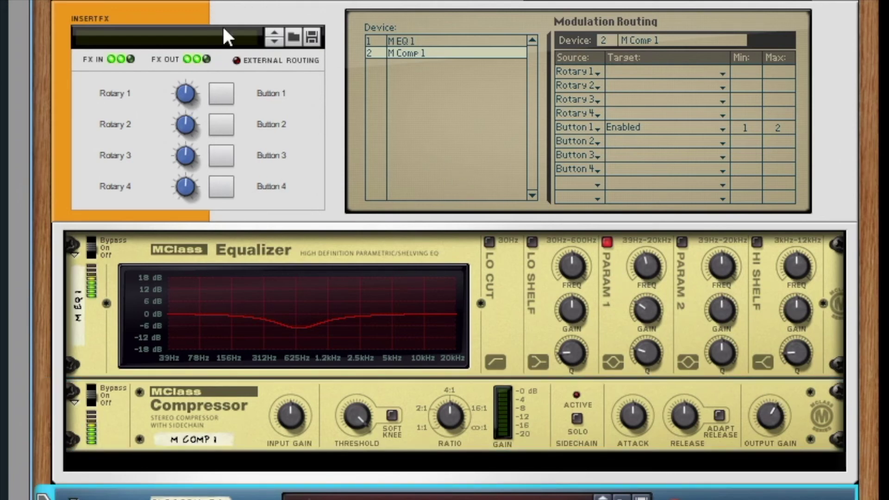
- Toggle Button 1 to compare the processed and bypassed levels, and lower the MClass Compressor's output gain to 1.9
{"action": "left_click", "coordinate": [229, 94]}
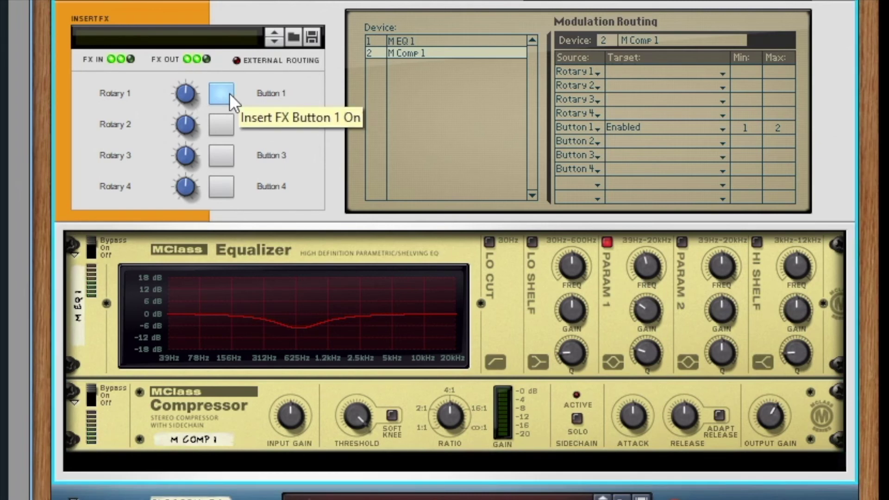
{"action": "left_click", "coordinate": [229, 93]}
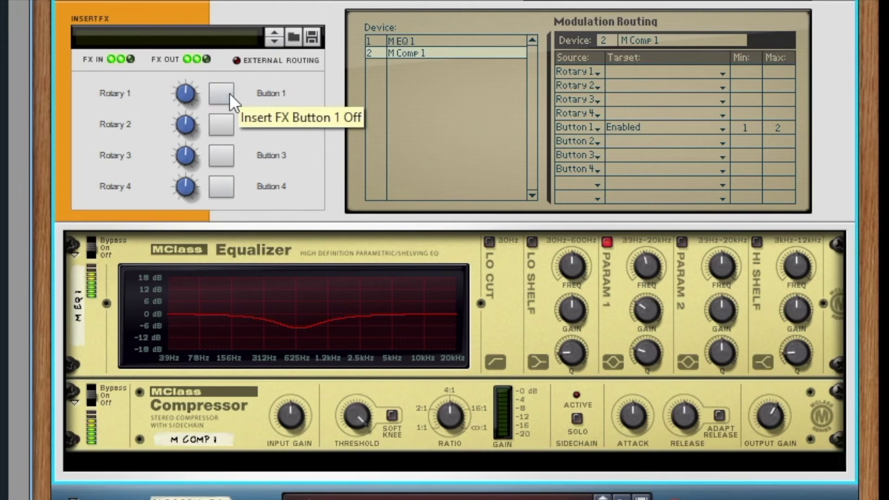
{"action": "left_click", "coordinate": [229, 93]}
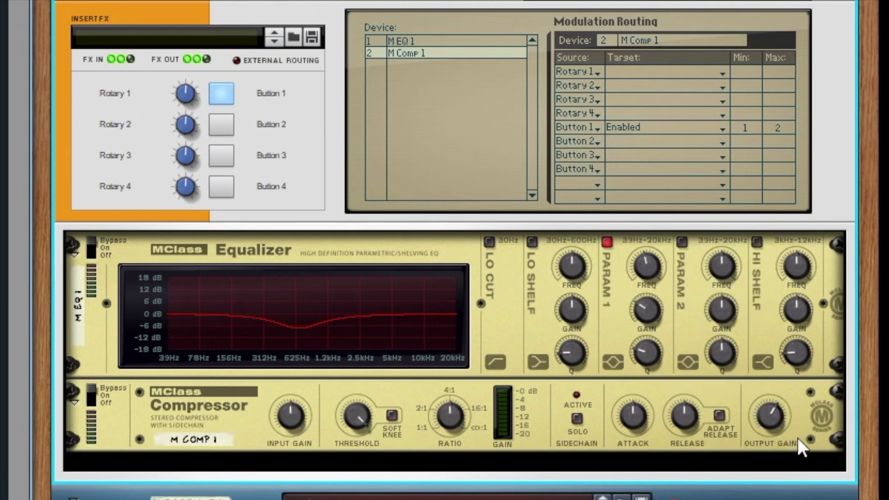
{"action": "left_click_drag", "start_coordinate": [780, 422], "coordinate": [779, 432]}
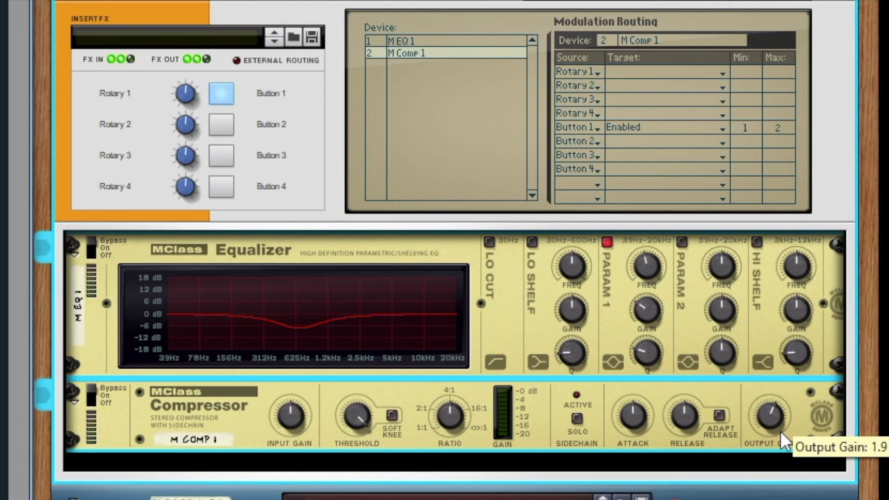
- Switch Button 1 off and on repeatedly to compare levels, and reduce the MClass Compressor's output gain to 1.5
{"action": "left_click", "coordinate": [212, 90]}
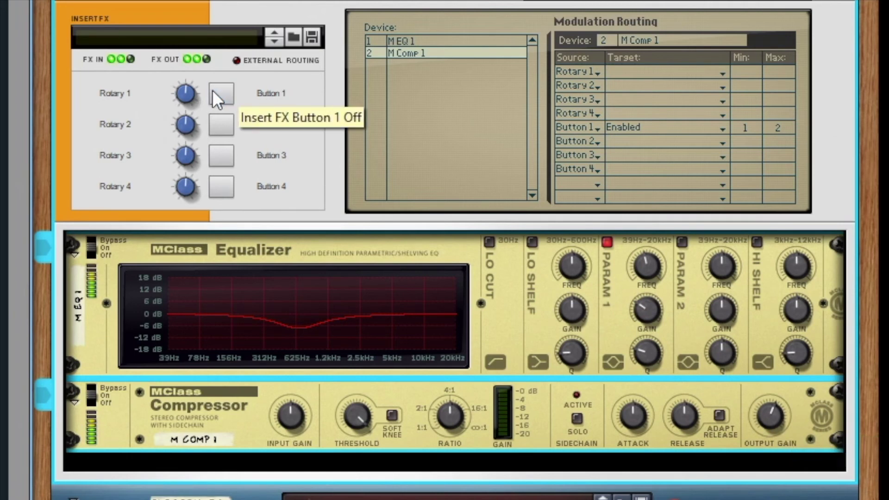
{"action": "left_click", "coordinate": [212, 90]}
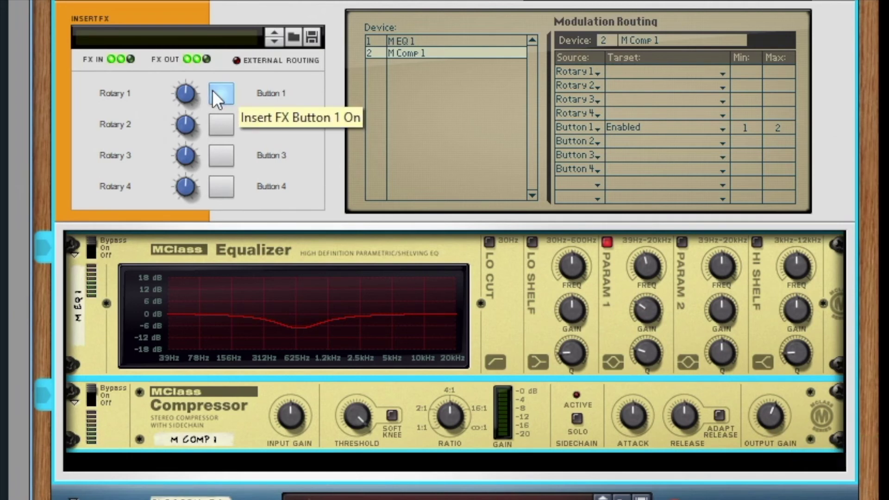
{"action": "left_click", "coordinate": [215, 91]}
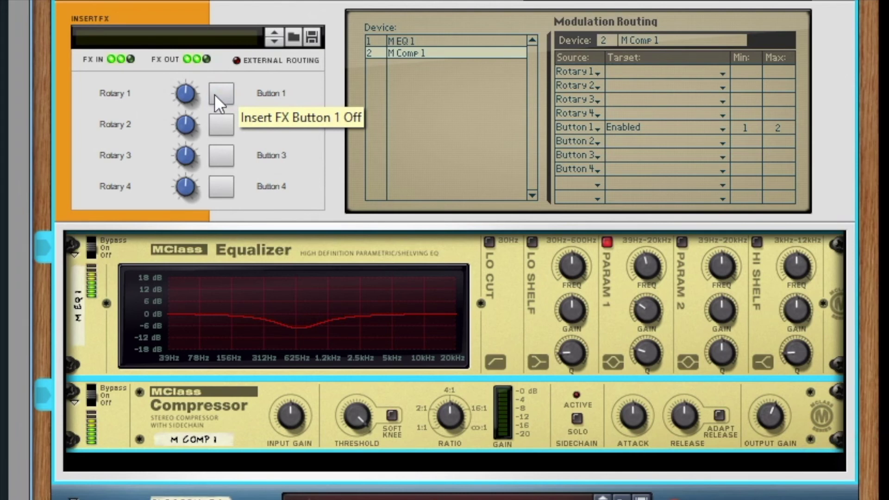
{"action": "left_click", "coordinate": [215, 94]}
{"action": "left_click", "coordinate": [215, 95]}
{"action": "left_click_drag", "start_coordinate": [779, 415], "coordinate": [779, 420]}
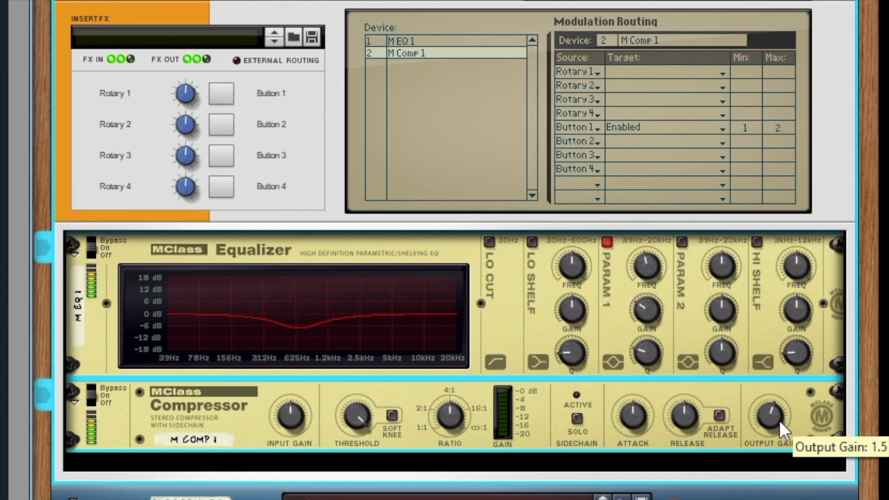
- Recheck the level difference with Button 1 and set the MClass Compressor's output gain to 0.9
{"action": "left_click", "coordinate": [222, 94]}
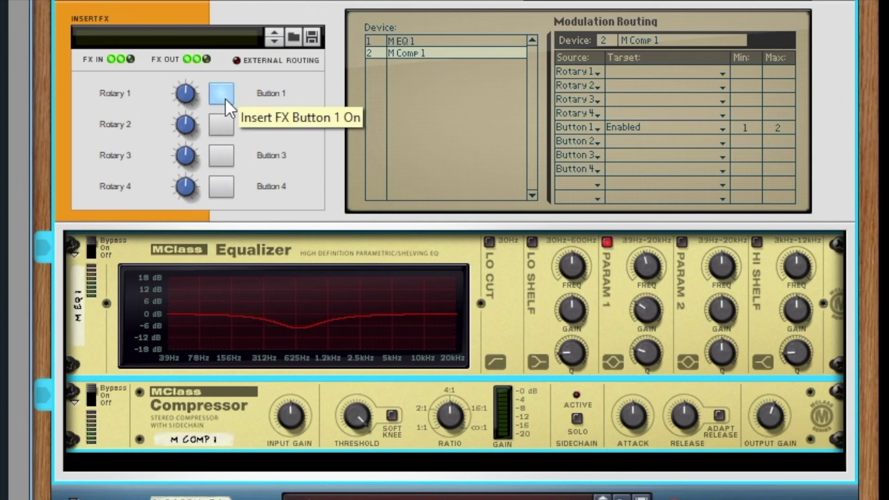
{"action": "left_click", "coordinate": [224, 99]}
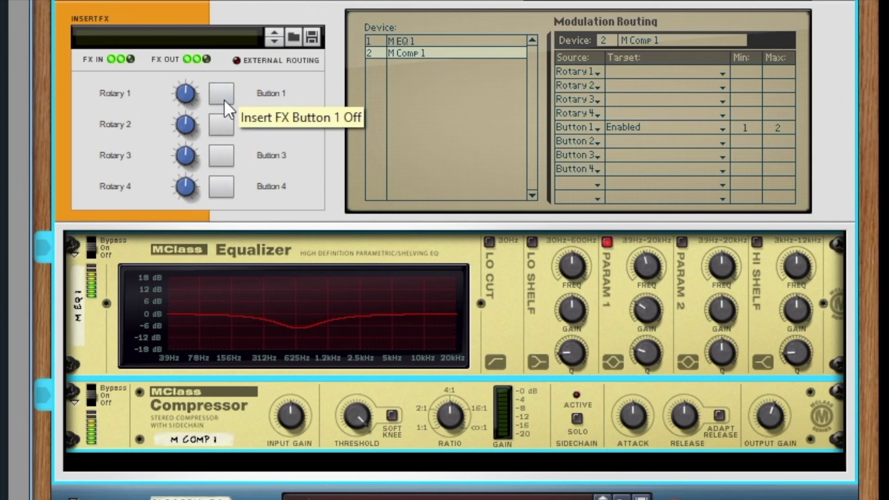
{"action": "left_click_drag", "start_coordinate": [777, 427], "coordinate": [777, 433]}
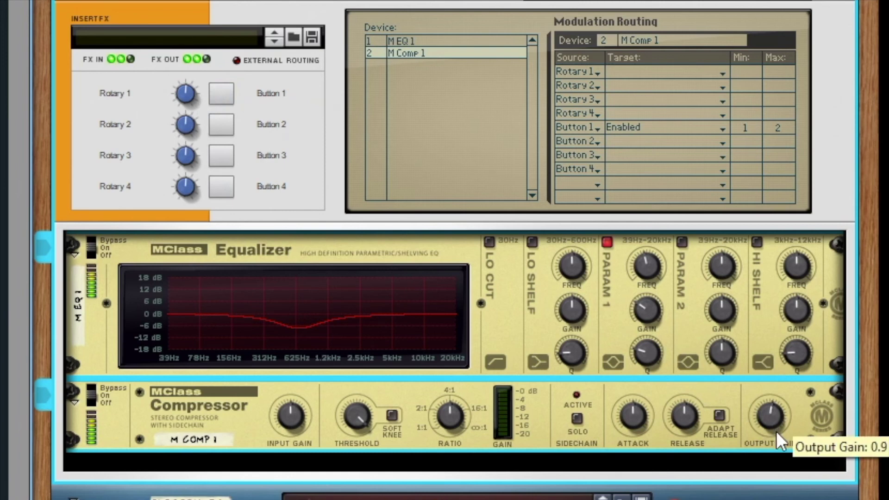
- Toggle Button 1 repeatedly to compare the level-matched processed and bypassed drums, leaving the button off, and stop playback
{"action": "left_click", "coordinate": [221, 93]}
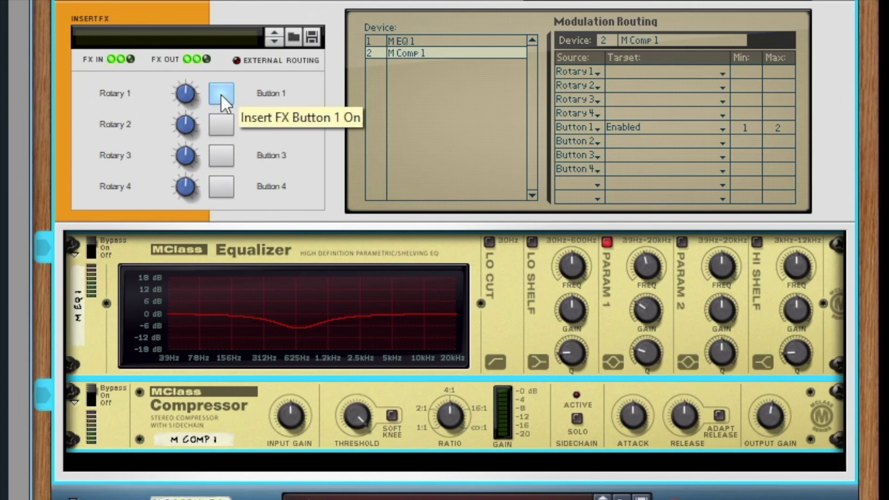
{"action": "left_click", "coordinate": [220, 93]}
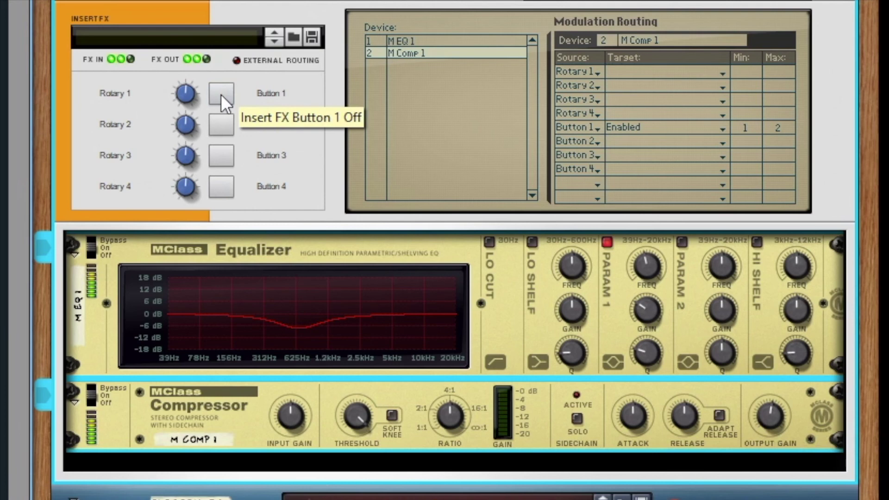
{"action": "left_click", "coordinate": [221, 93]}
{"action": "left_click", "coordinate": [221, 94]}
{"action": "left_click", "coordinate": [220, 93]}
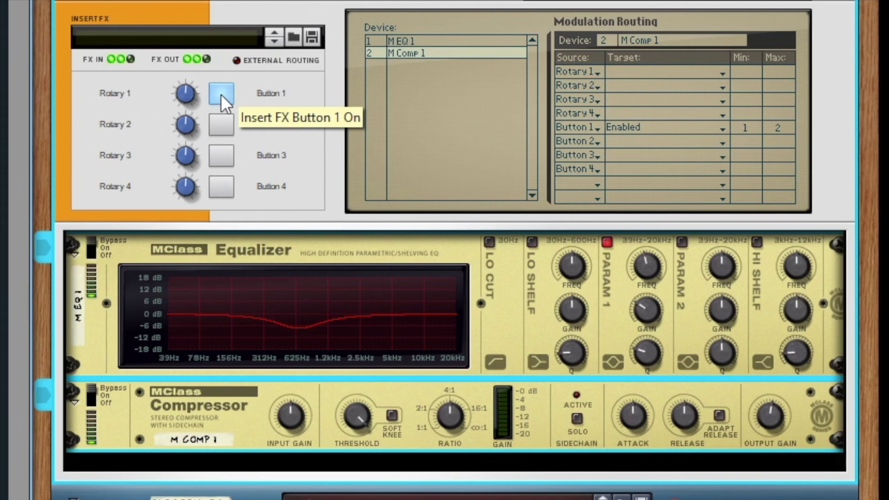
{"action": "left_click", "coordinate": [221, 93]}
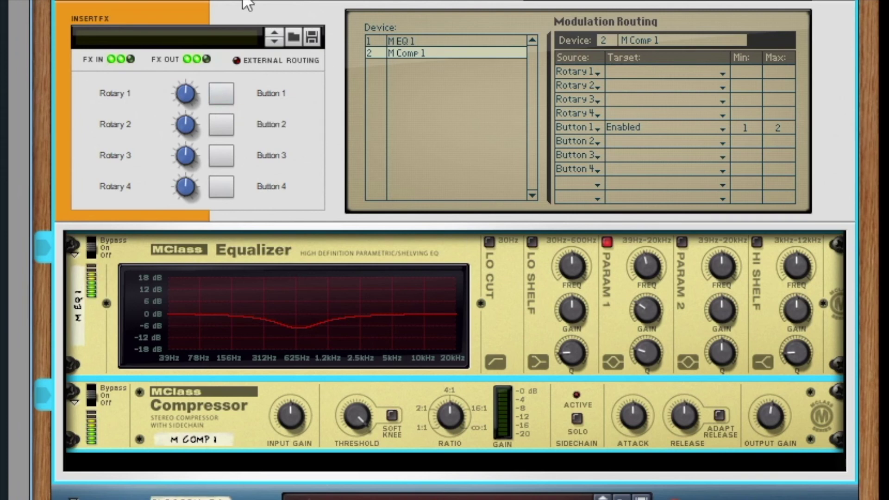
{"action": "left_click", "coordinate": [221, 93]}
{"action": "left_click", "coordinate": [221, 94]}
{"action": "left_click", "coordinate": [839, 481]}
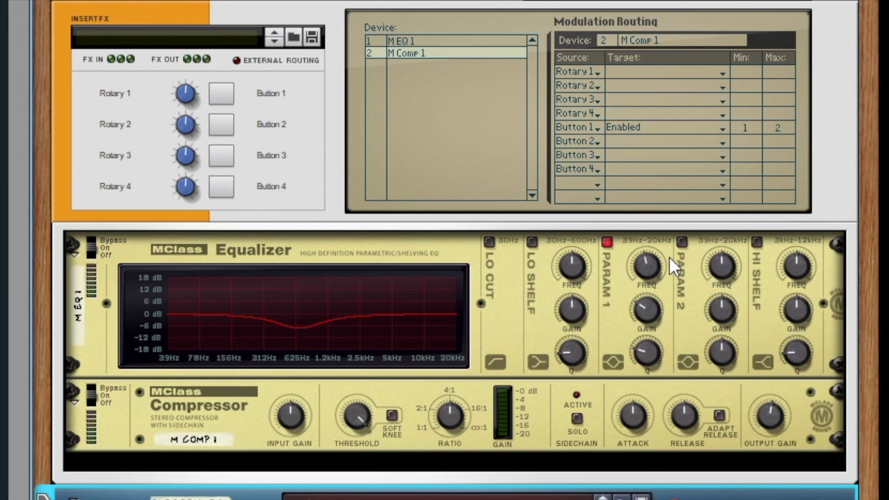
{"action": "mouse_move", "coordinate": [662, 280]}
{"action": "mouse_move", "coordinate": [636, 337]}
{"action": "left_mouse_down"}
{"action": "mouse_move", "coordinate": [637, 347]}
{"action": "mouse_move", "coordinate": [635, 328]}
{"action": "left_mouse_up"}
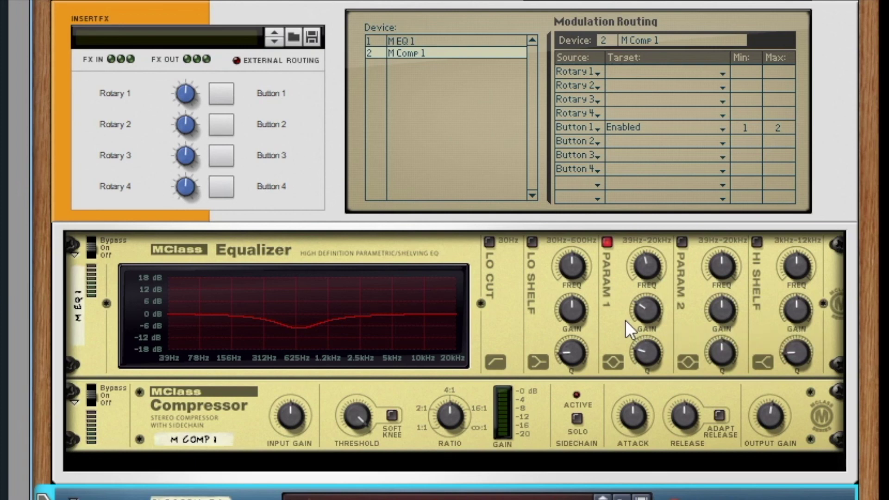